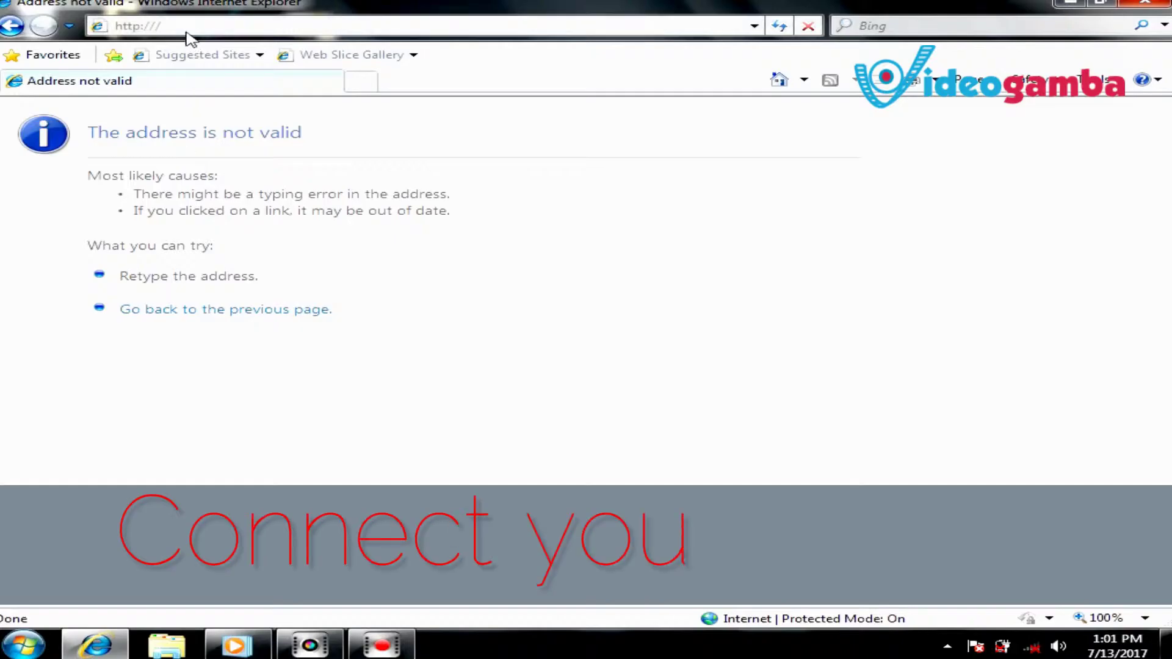
Select the current web address in Internet Explorer's address bar
left_click(186, 26)
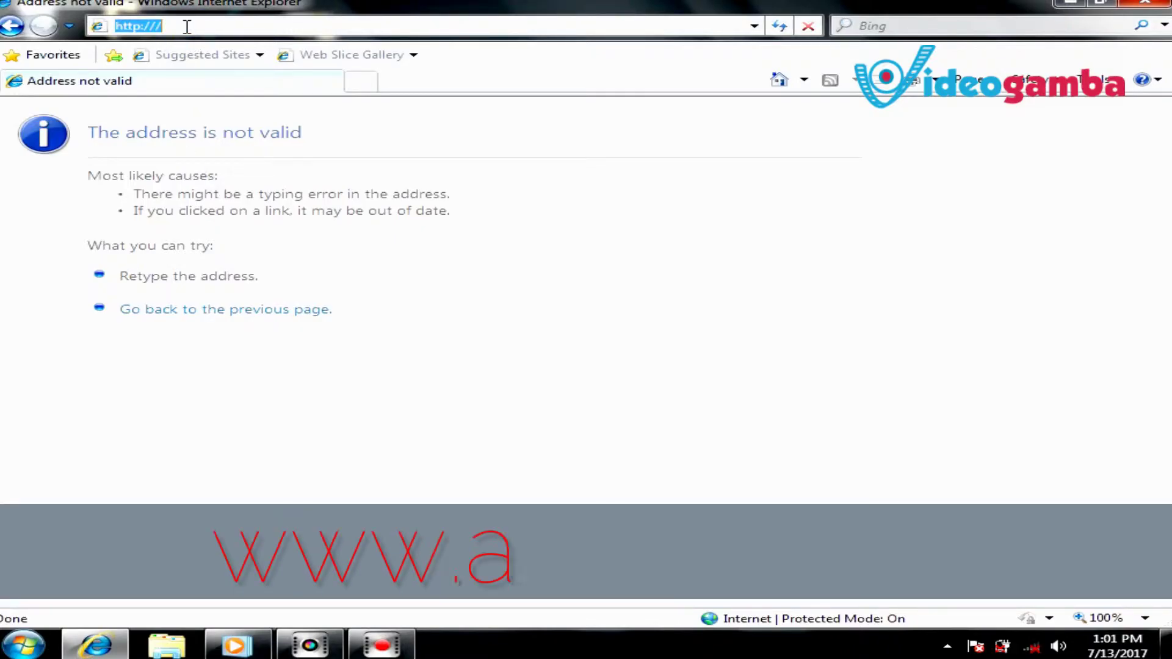
type("www")
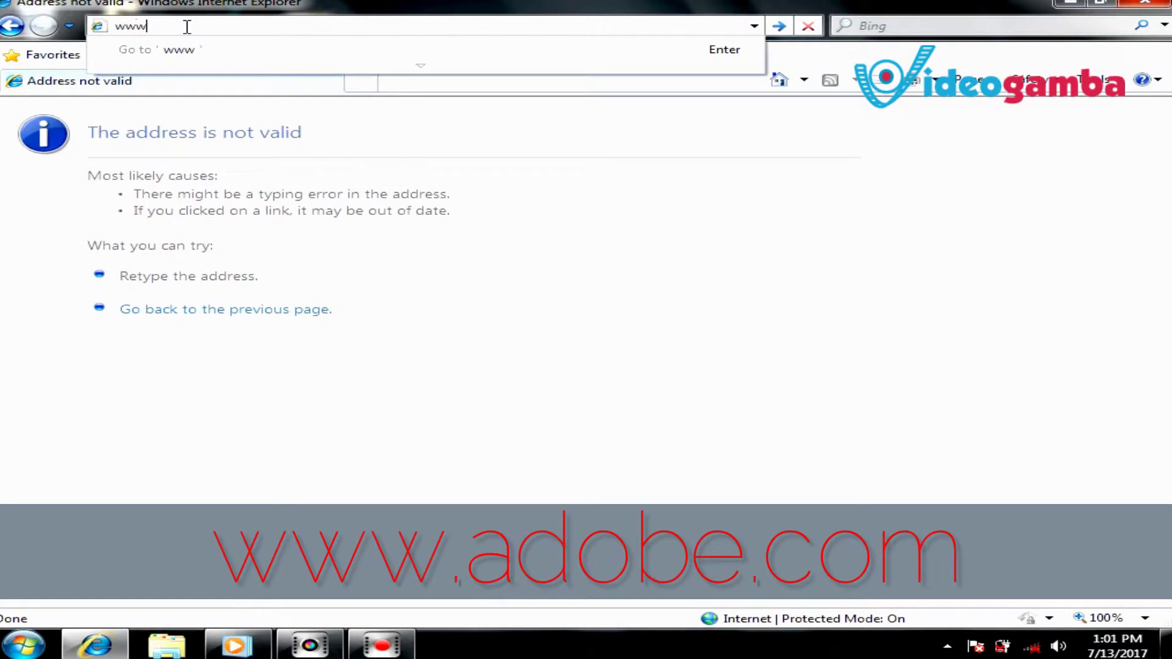
type(".ad")
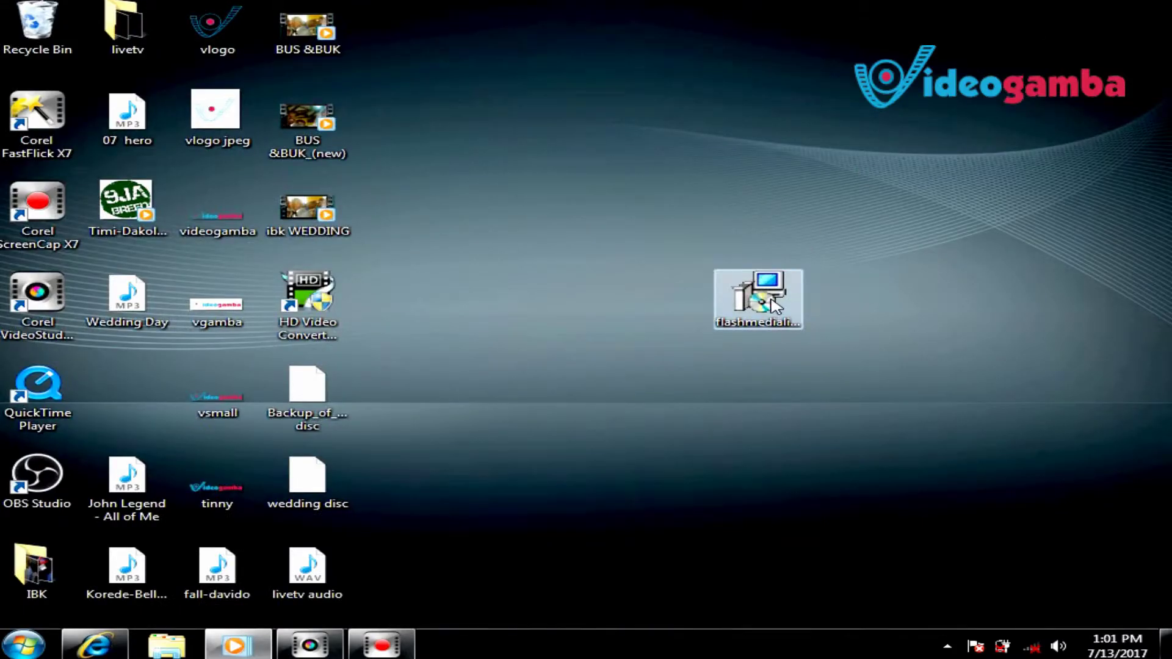
Install Flash Media Live Encoder 3.2, accepting the license, and launch it on finish
double_click(775, 305)
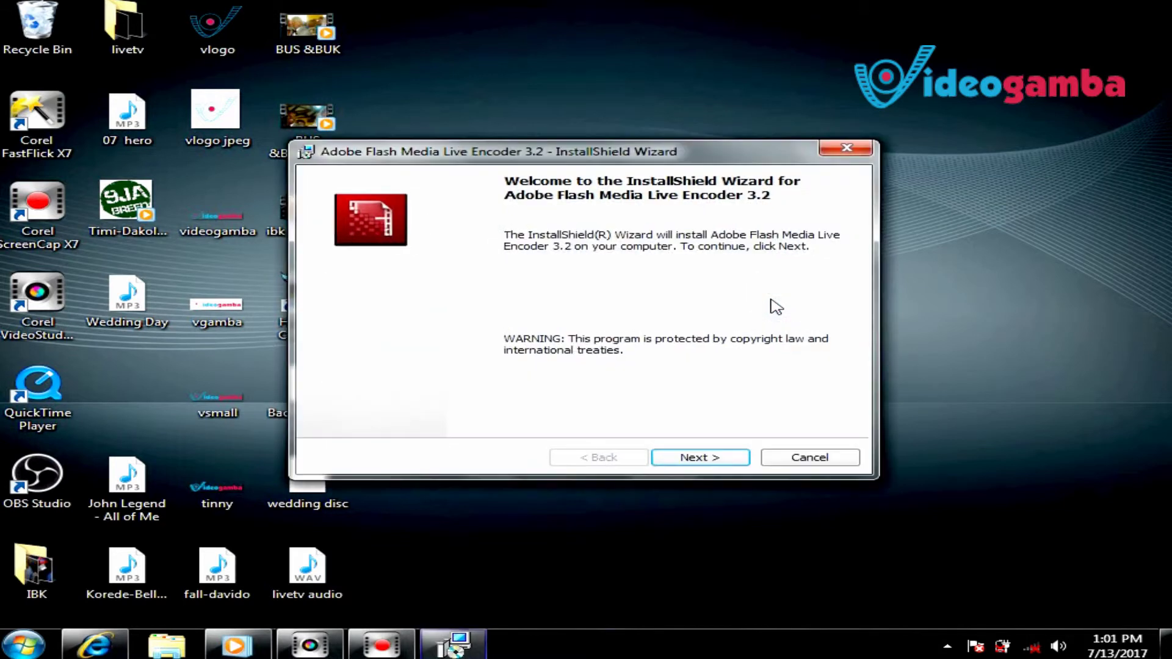
left_click(705, 469)
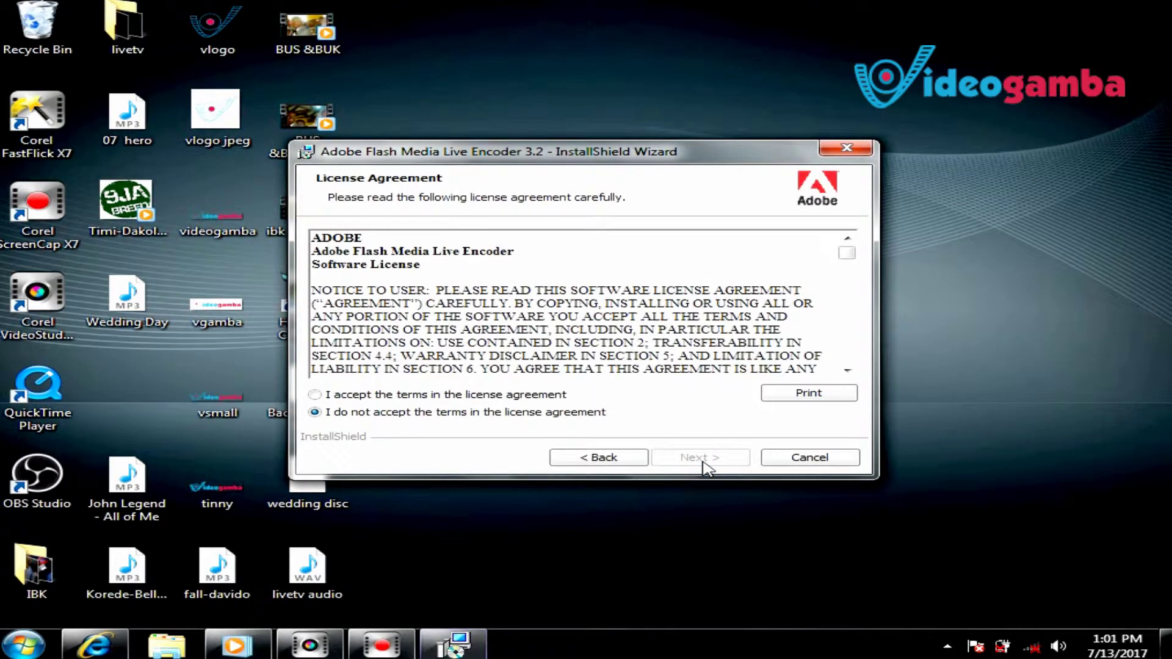
left_click(551, 396)
left_click(700, 457)
left_click(706, 462)
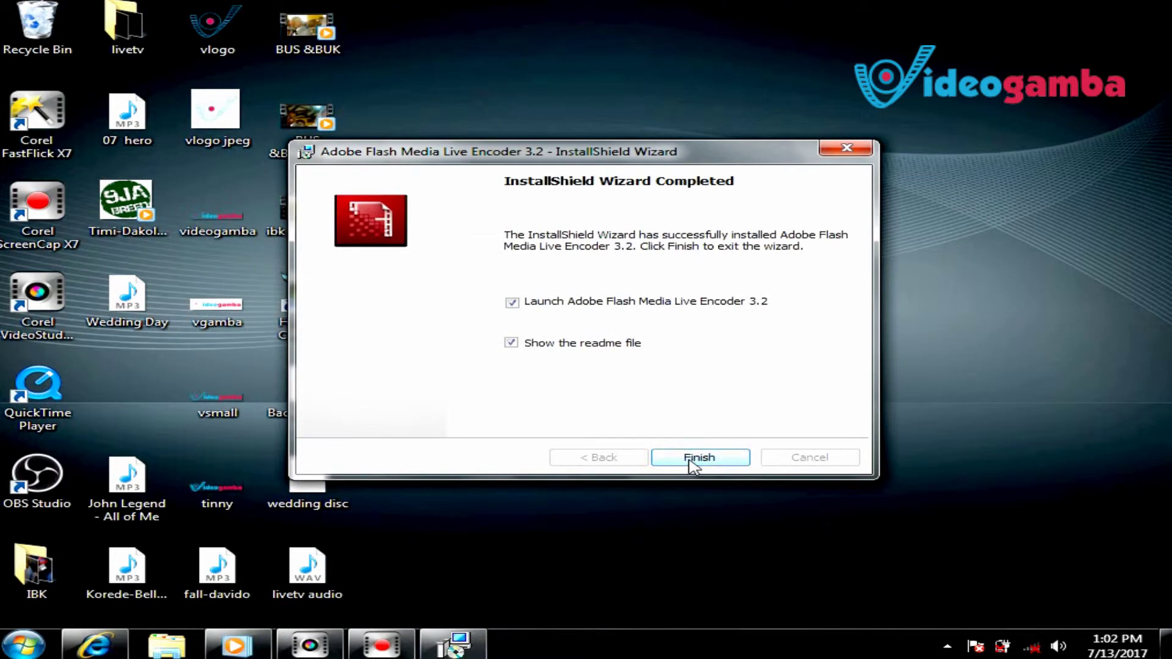
left_click(690, 457)
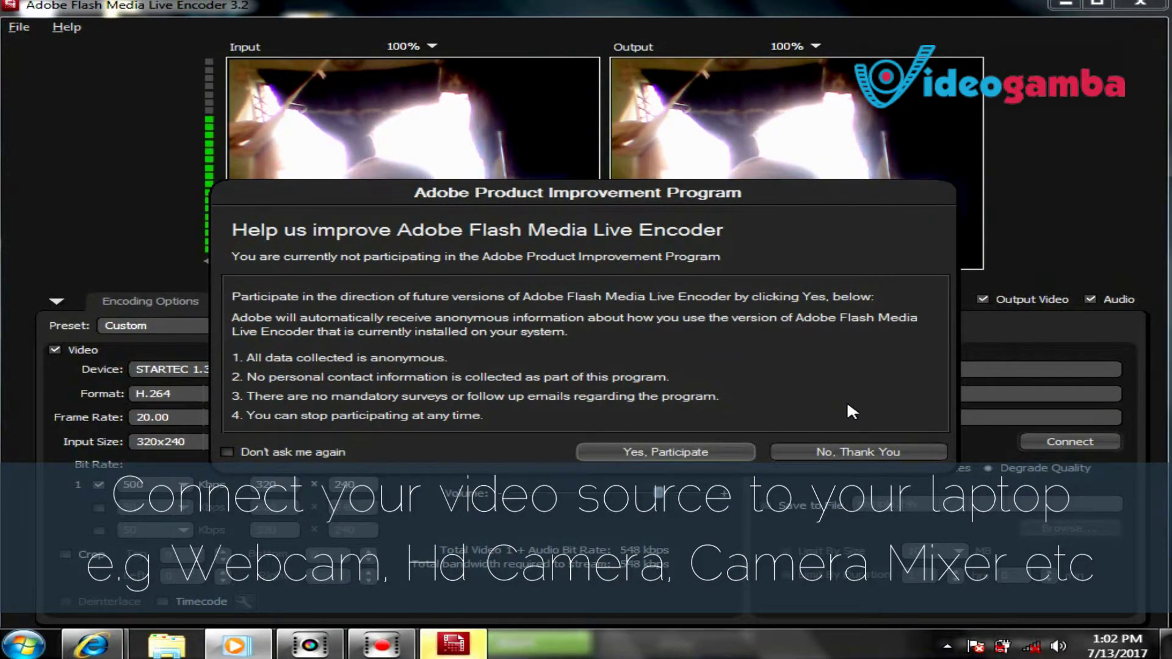
Decline to join Adobe's Product Improvement Program
left_click(835, 453)
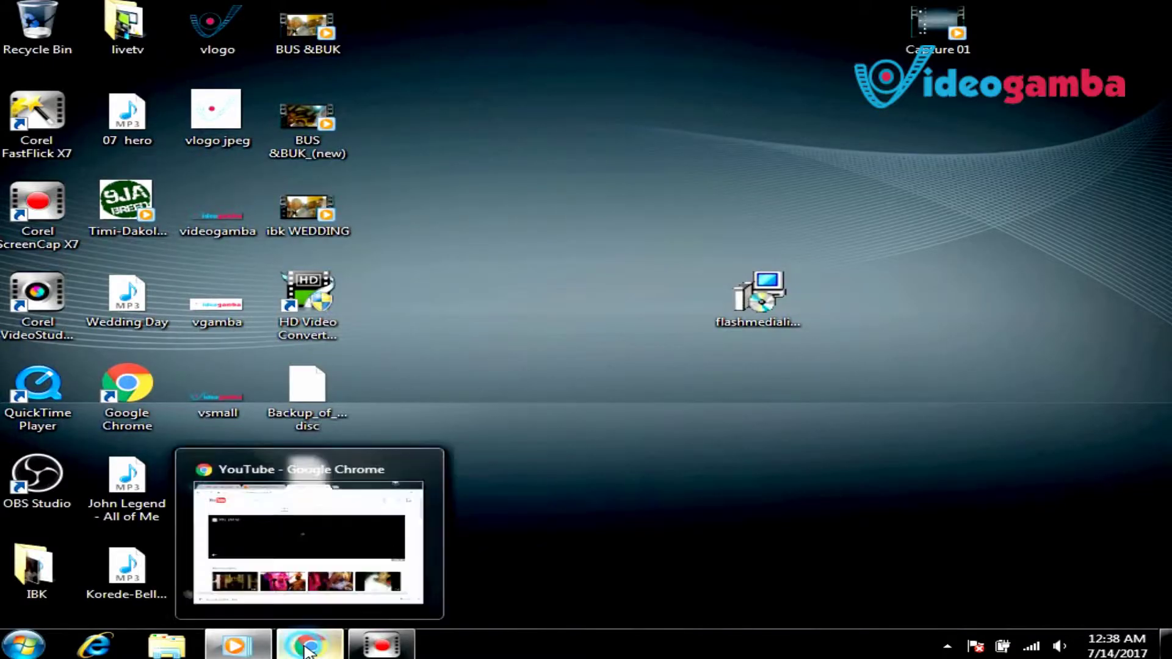
Bring Chrome back up and go through My channel to YouTube's Video Manager
left_click(307, 650)
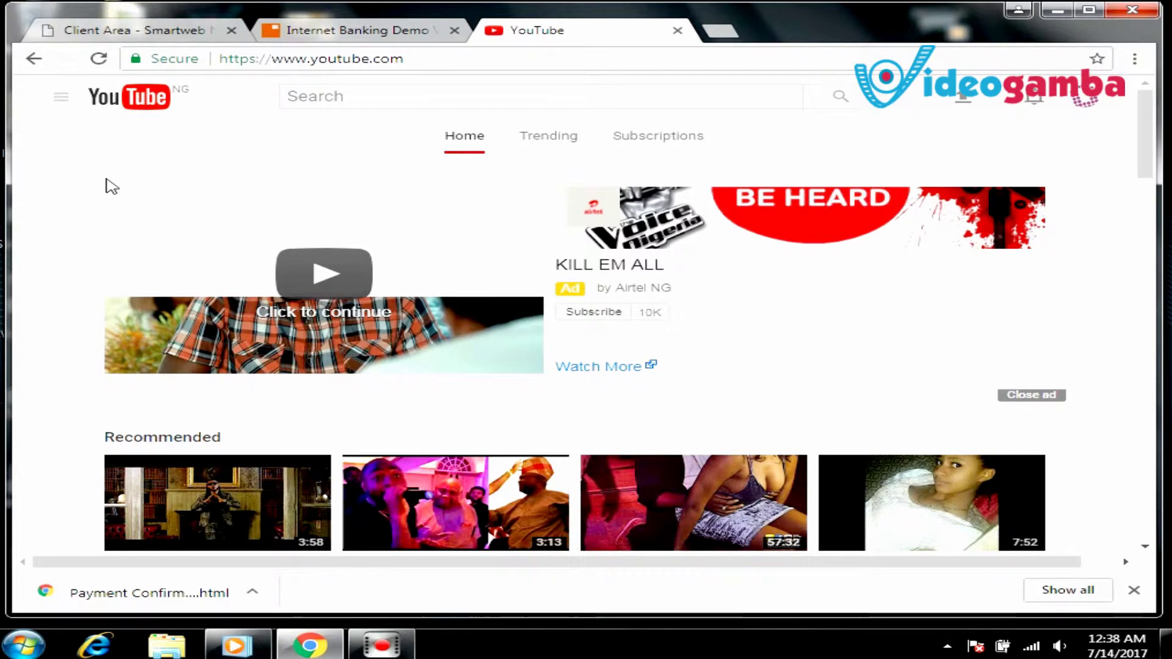
left_click(61, 99)
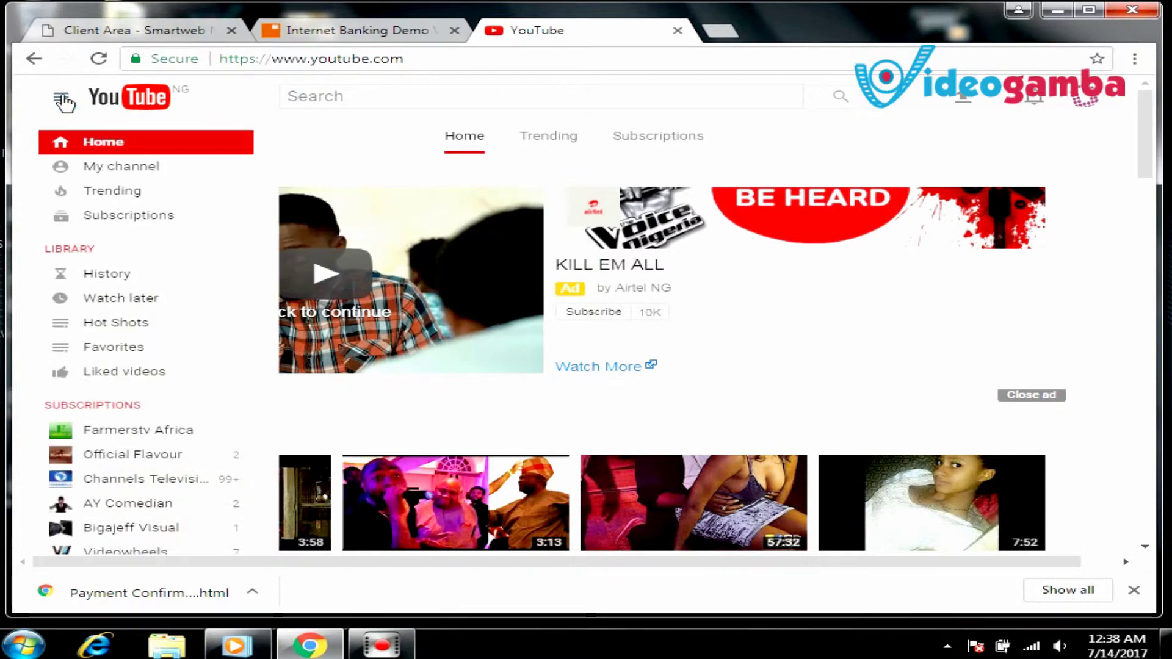
left_click(103, 175)
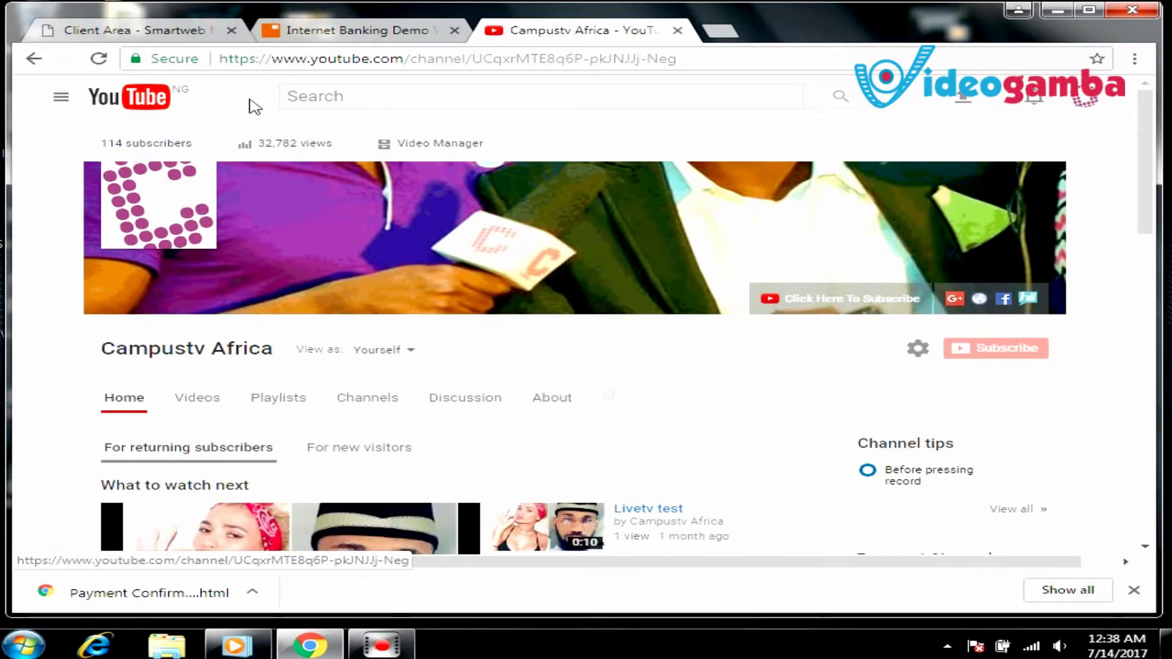
left_click(412, 144)
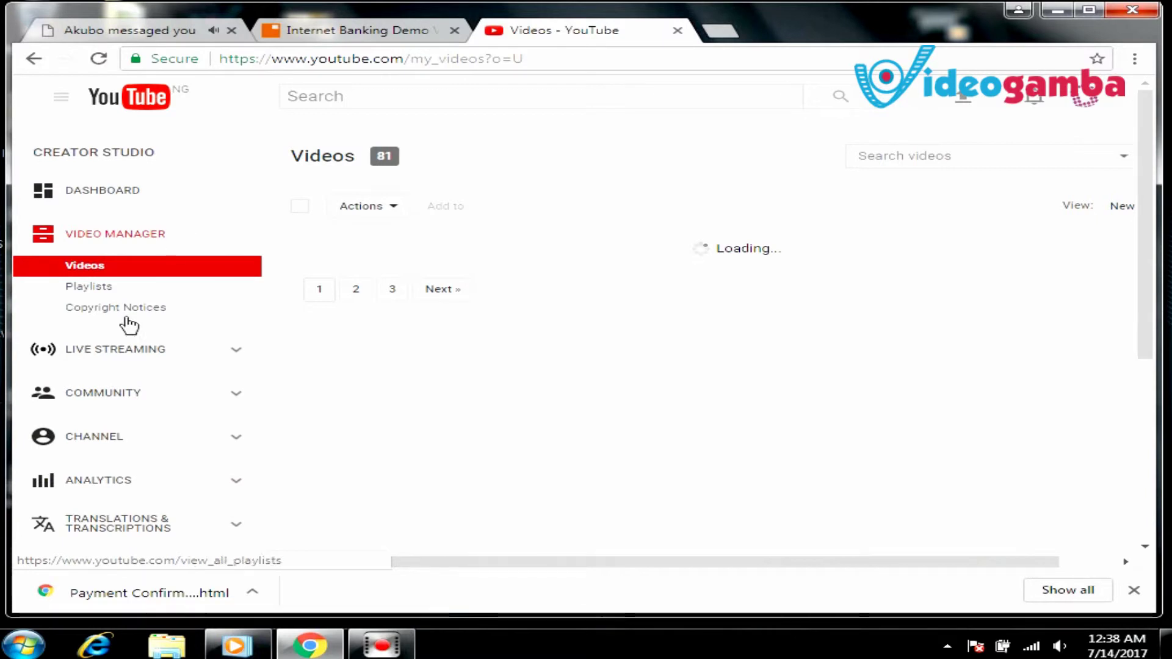
Open the Live Streaming dashboard and start retyping the stream title as 'lIVE ST'
left_click(109, 352)
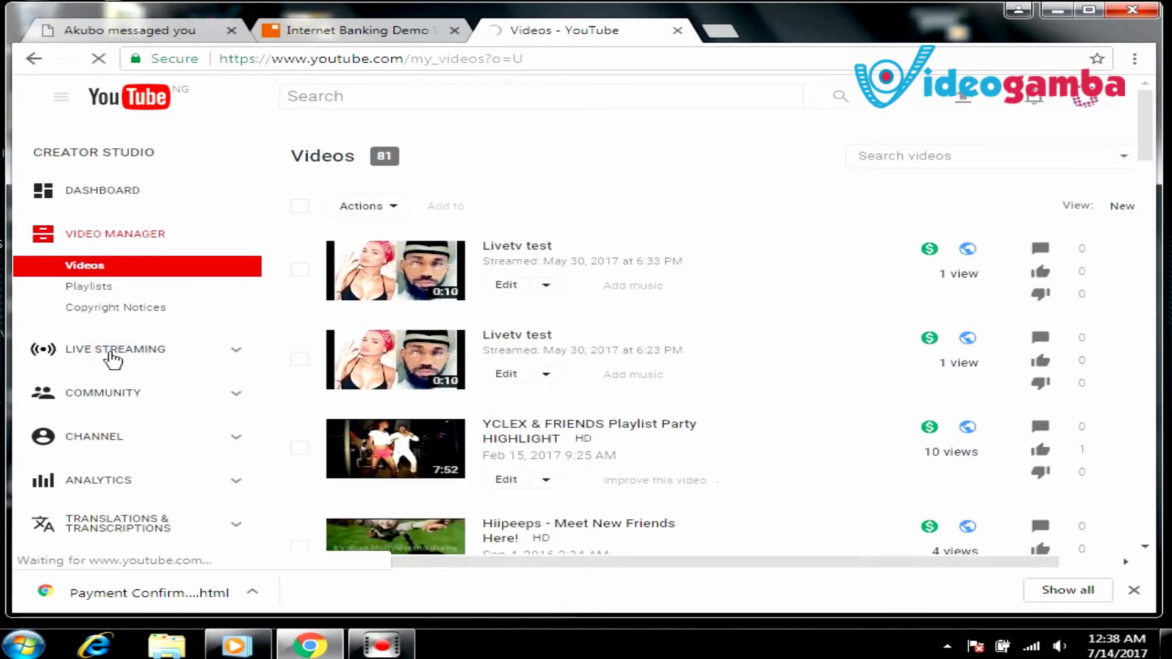
left_click_drag(254, 274, 162, 274)
type("lIVE STREAM")
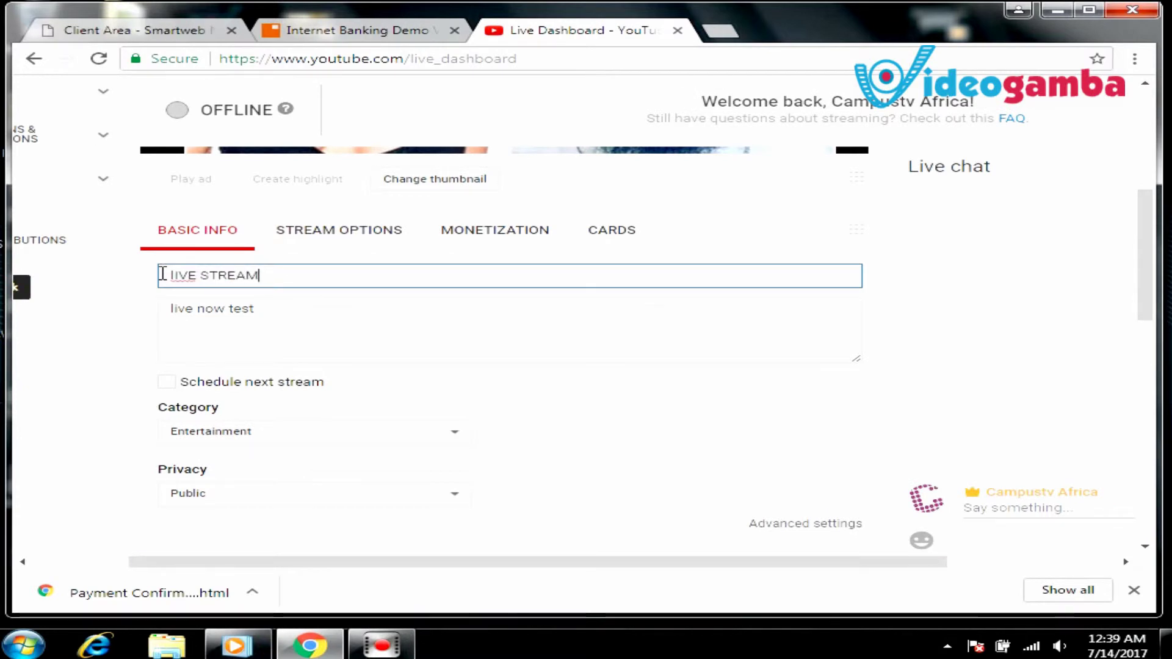
type("TES")
Reveal the hidden stream name/key on the Live Dashboard and copy it
left_click(254, 305)
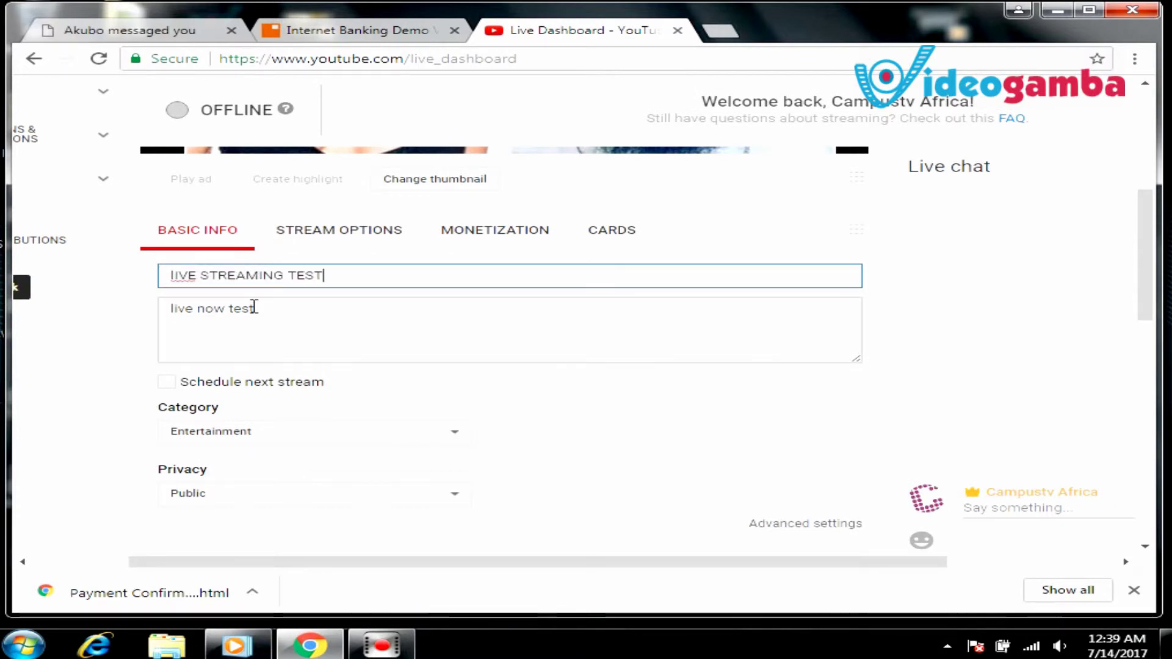
left_click_drag(1142, 204, 1152, 394)
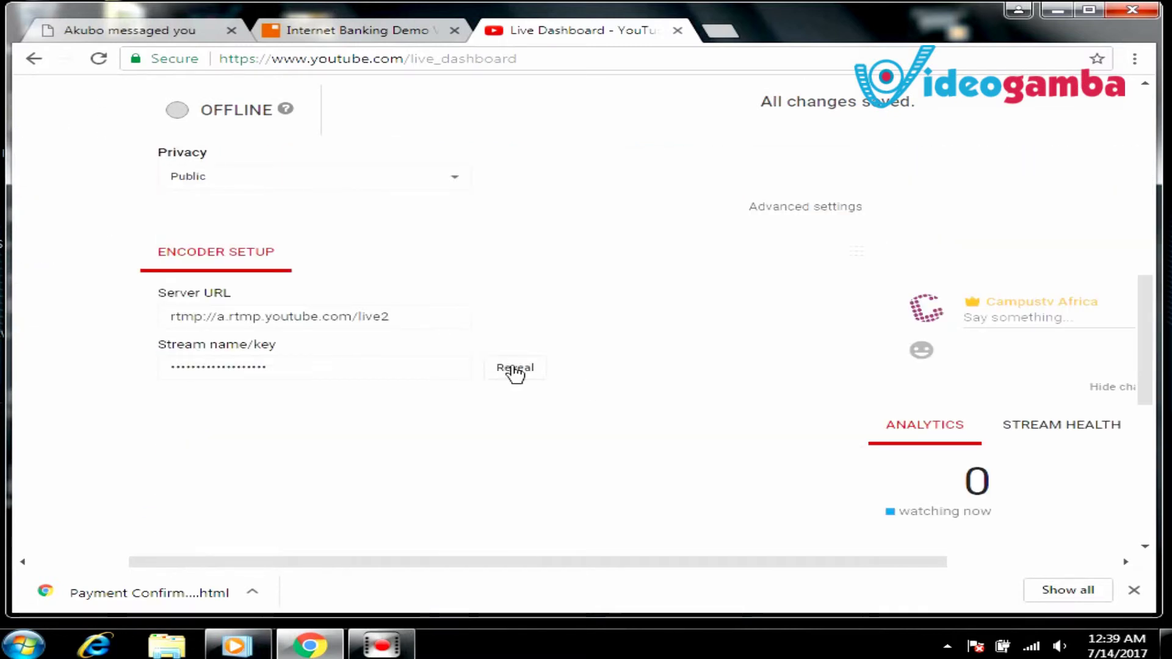
left_click(513, 368)
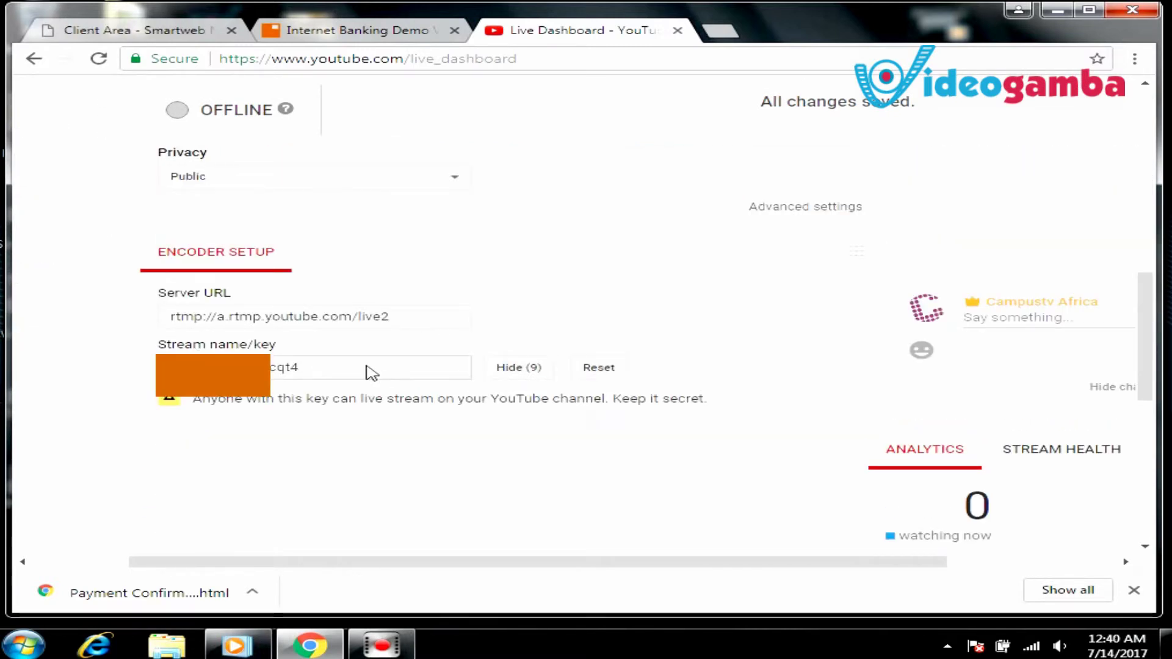
left_click_drag(371, 373, 321, 369)
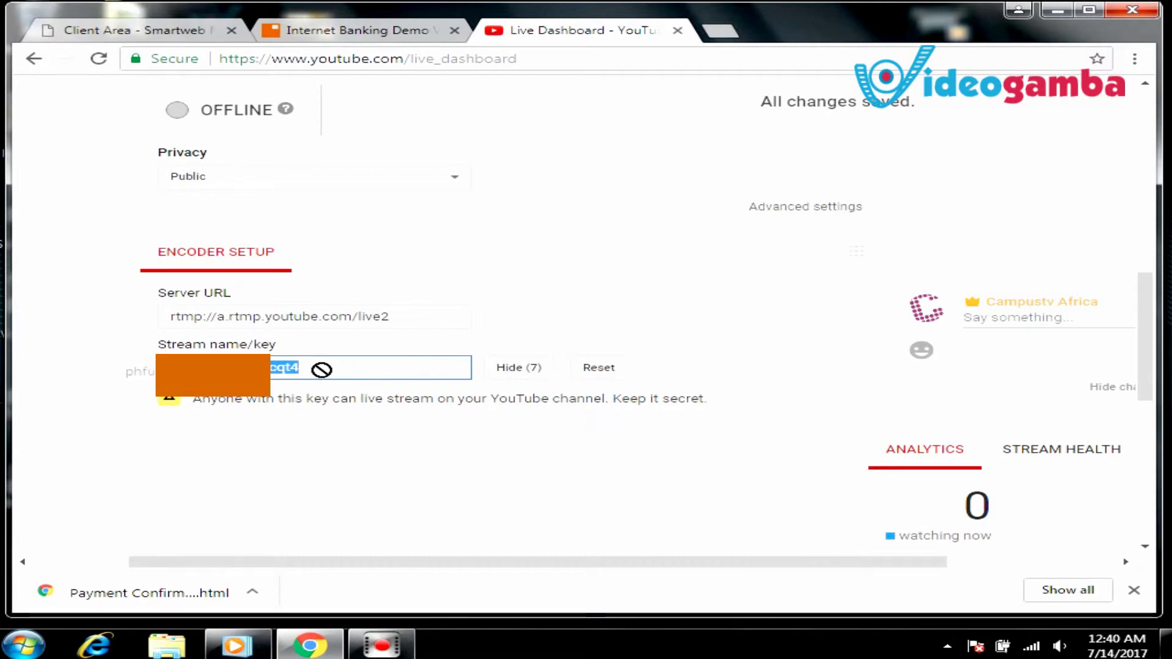
right_click(288, 368)
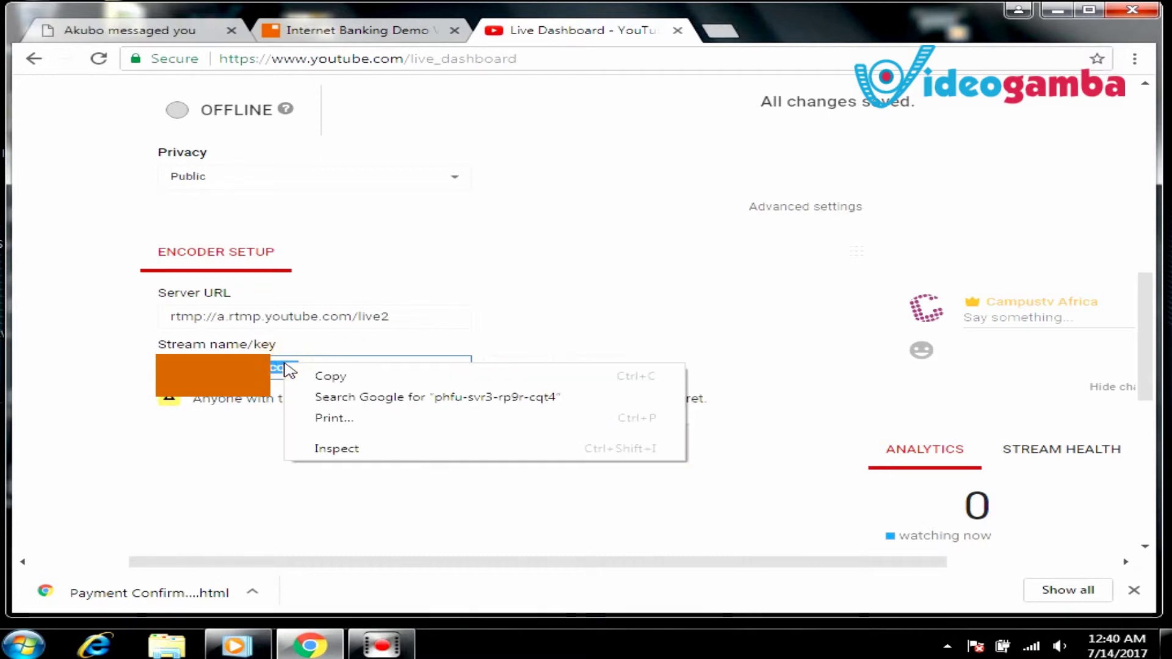
left_click(314, 379)
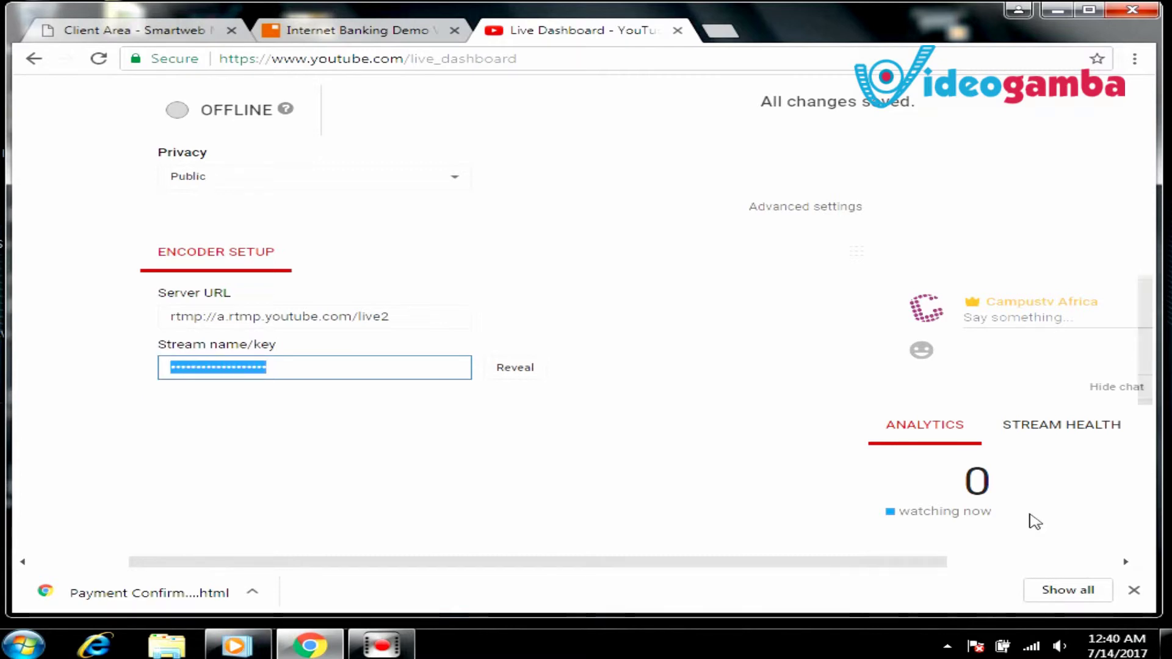
left_click_drag(934, 565, 1112, 534)
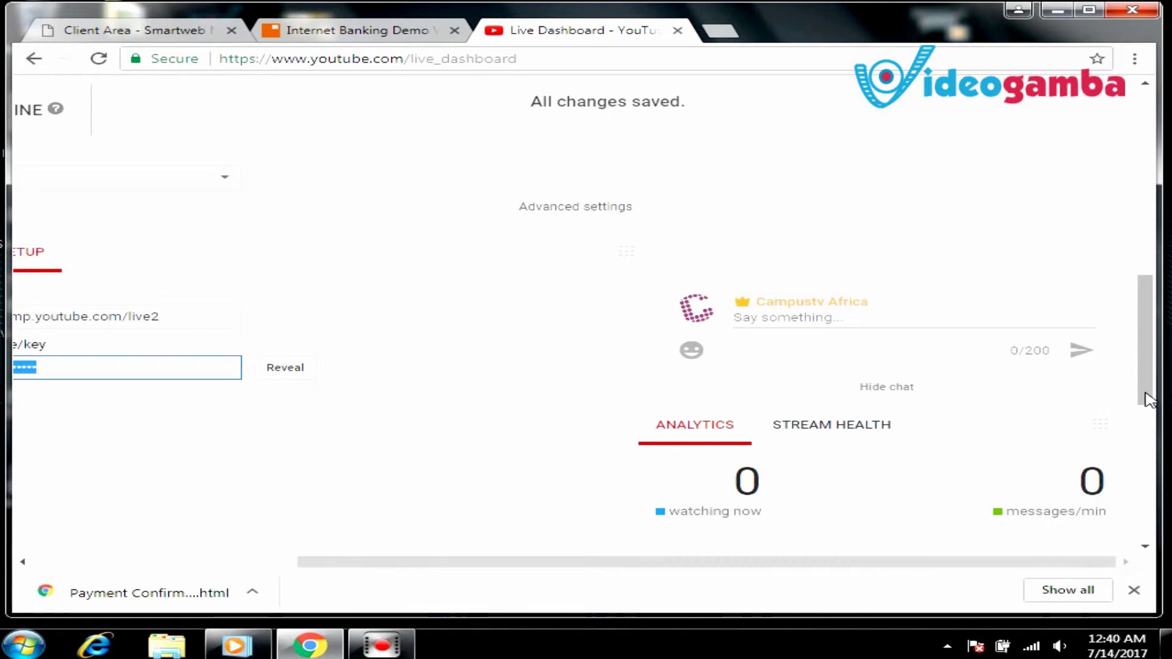
left_click_drag(1148, 400, 1167, 417)
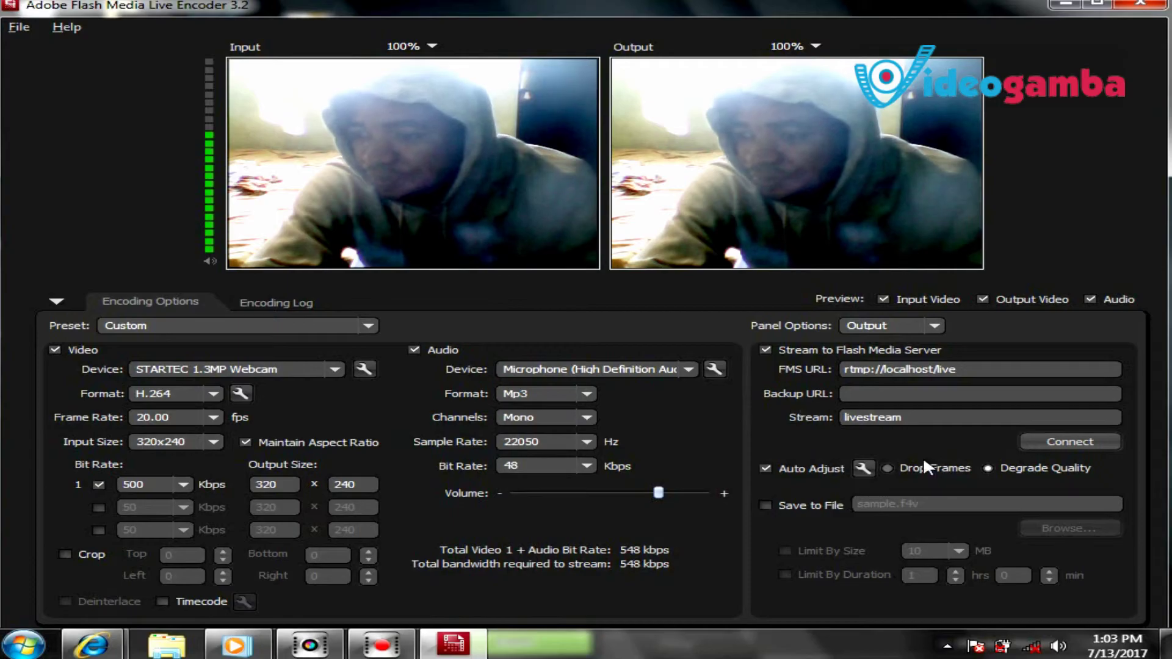
Replace the encoder's stream name 'livestream' with 'streaming code here'
left_click(918, 415)
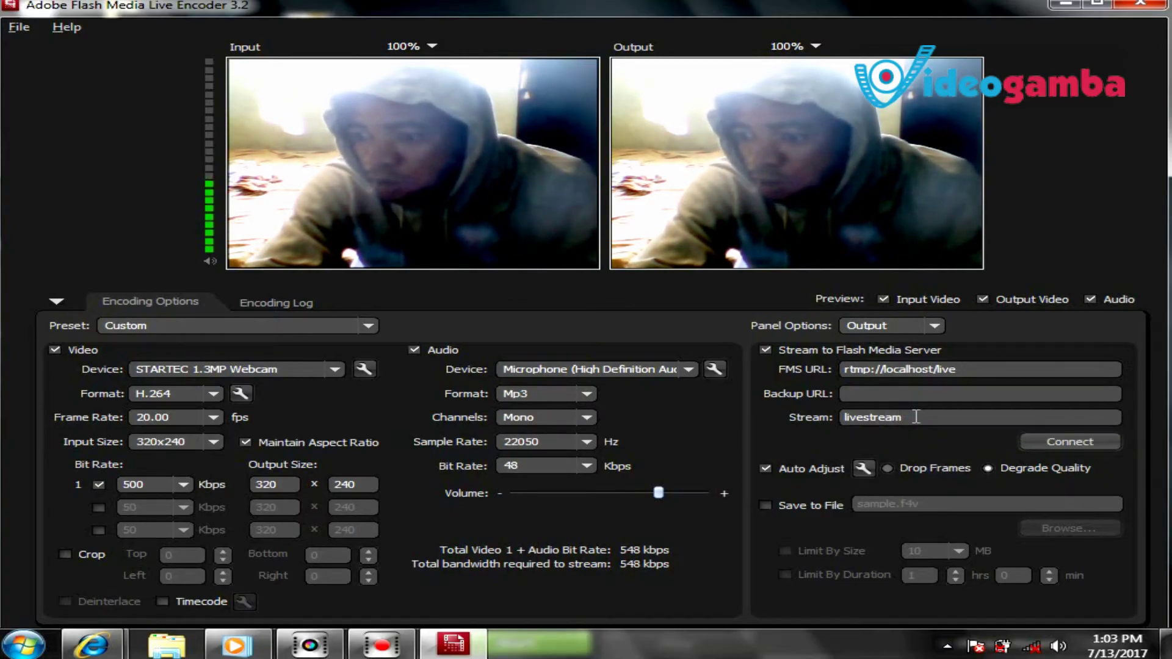
left_click_drag(918, 415, 836, 413)
type("s")
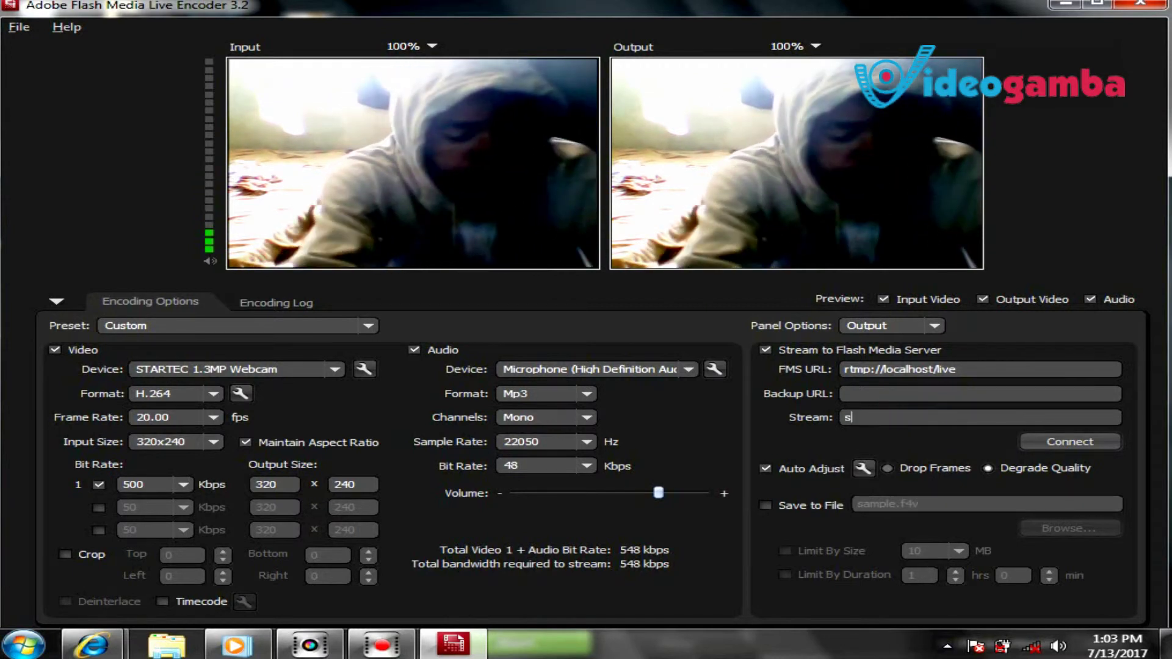
type("treaming code ")
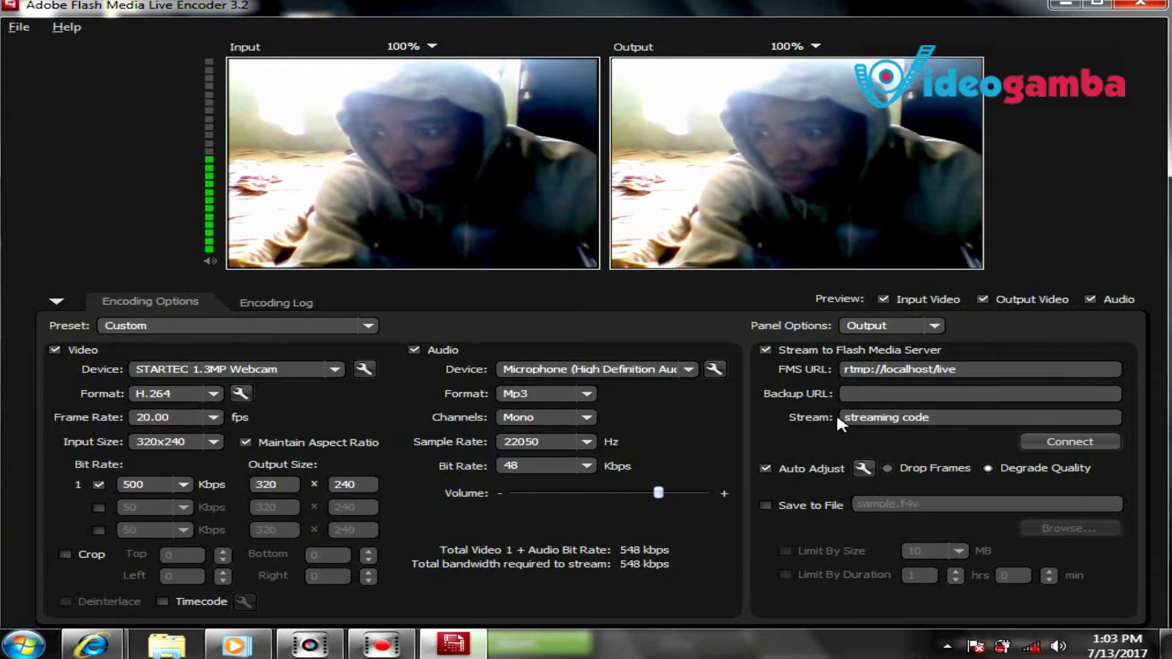
type("here")
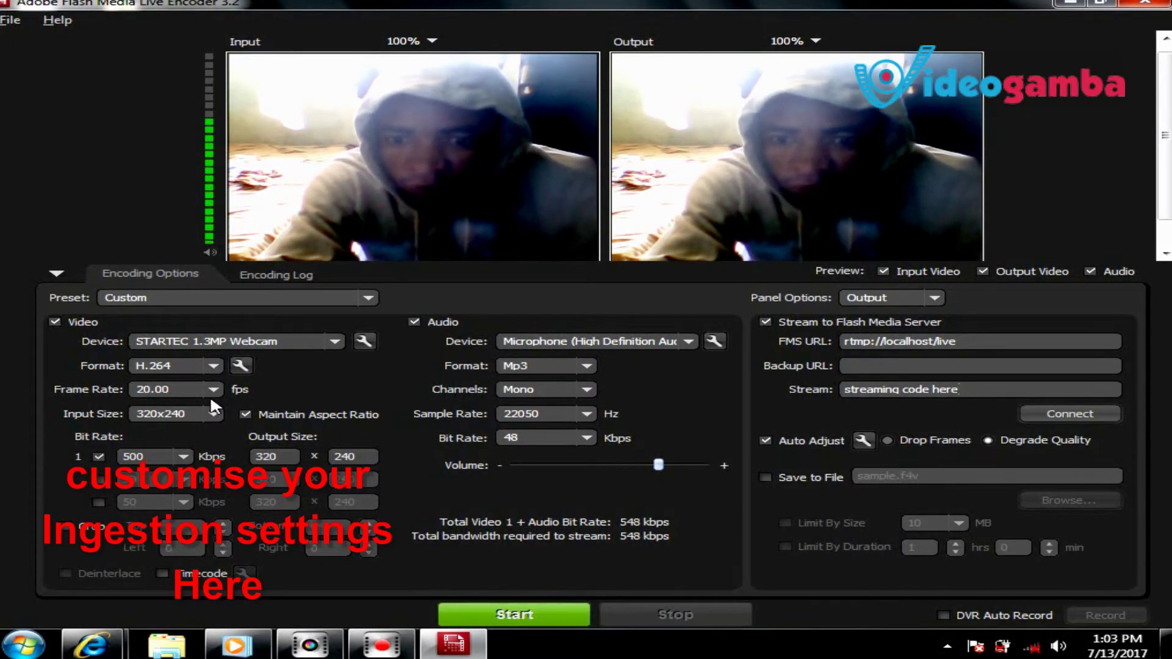
Keep H.264 as the video format and start encoding to YouTube
left_click(210, 366)
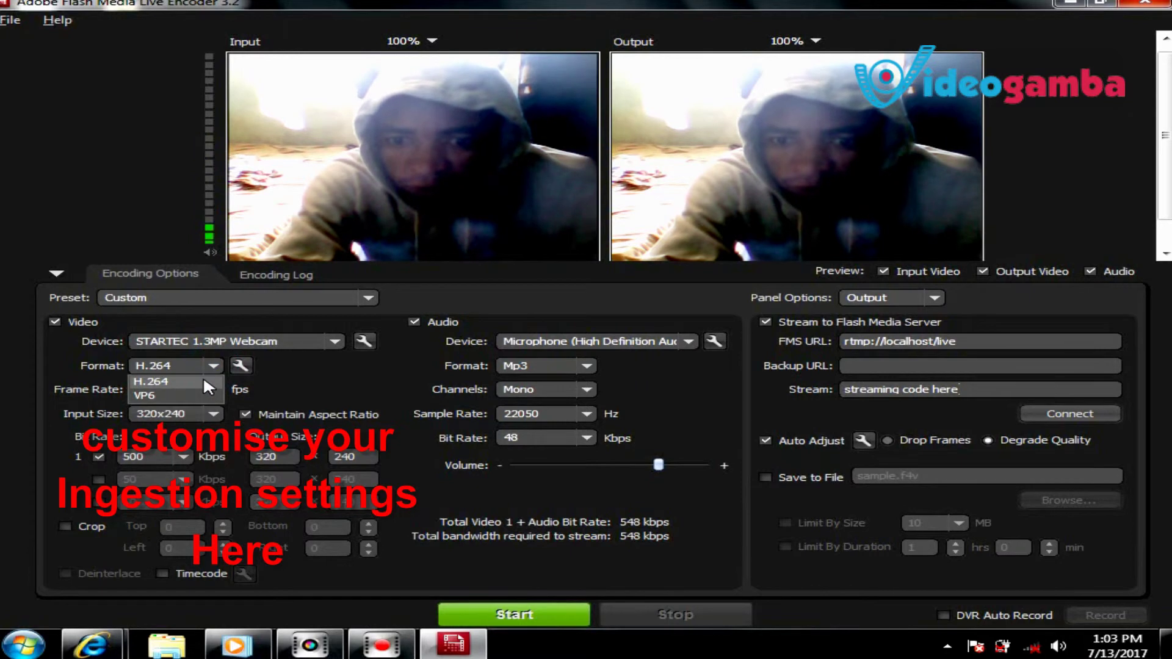
left_click(203, 381)
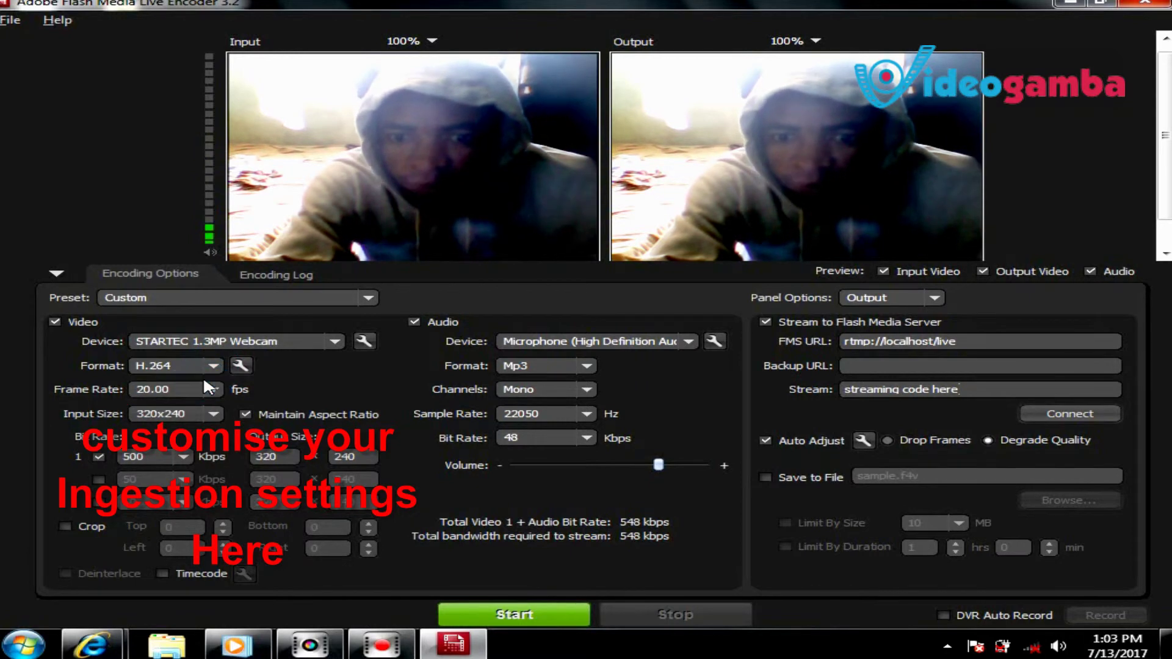
left_click(504, 618)
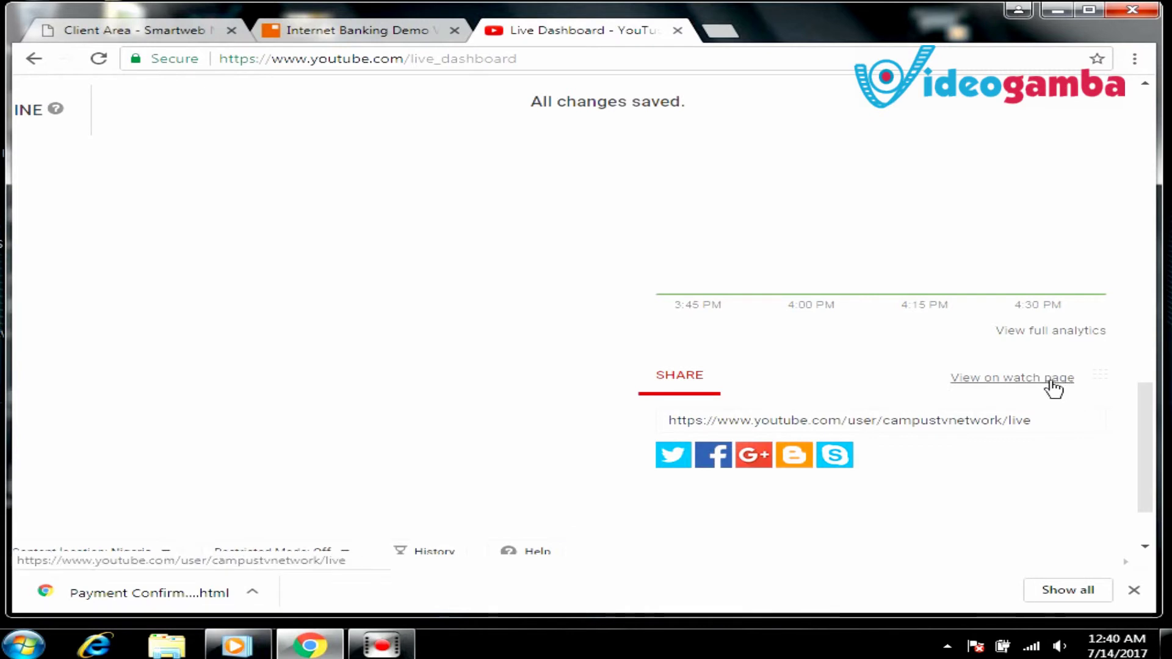
Copy the embed code from the stream's watch page, then minimize the browser
left_click(1050, 380)
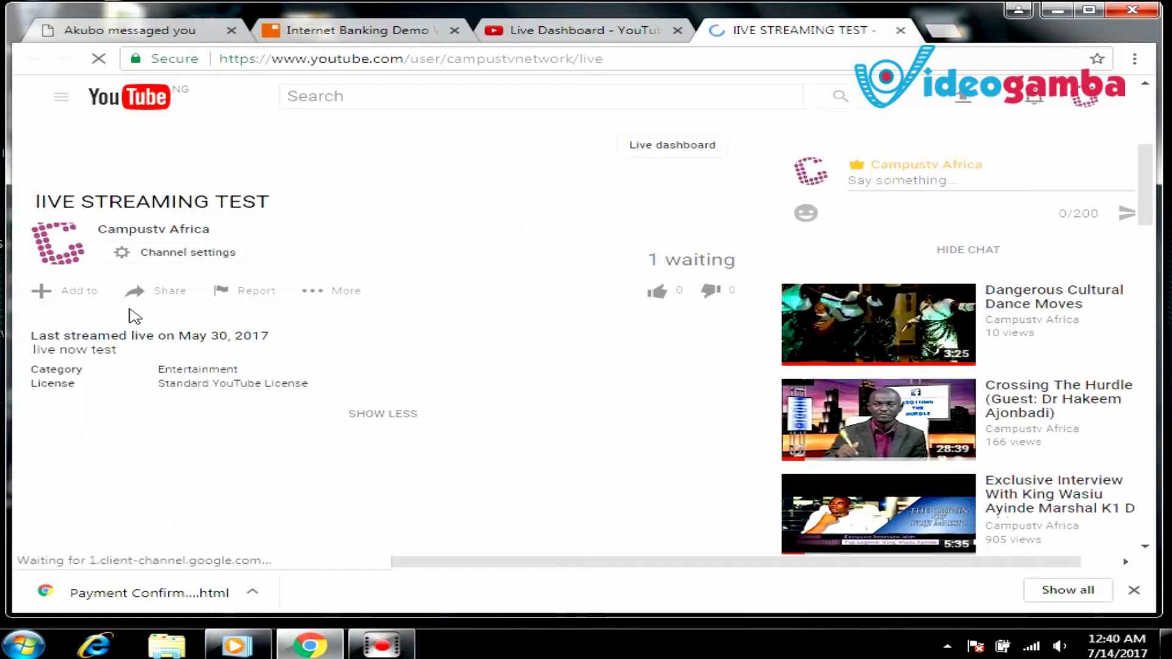
left_click(165, 292)
left_click(160, 341)
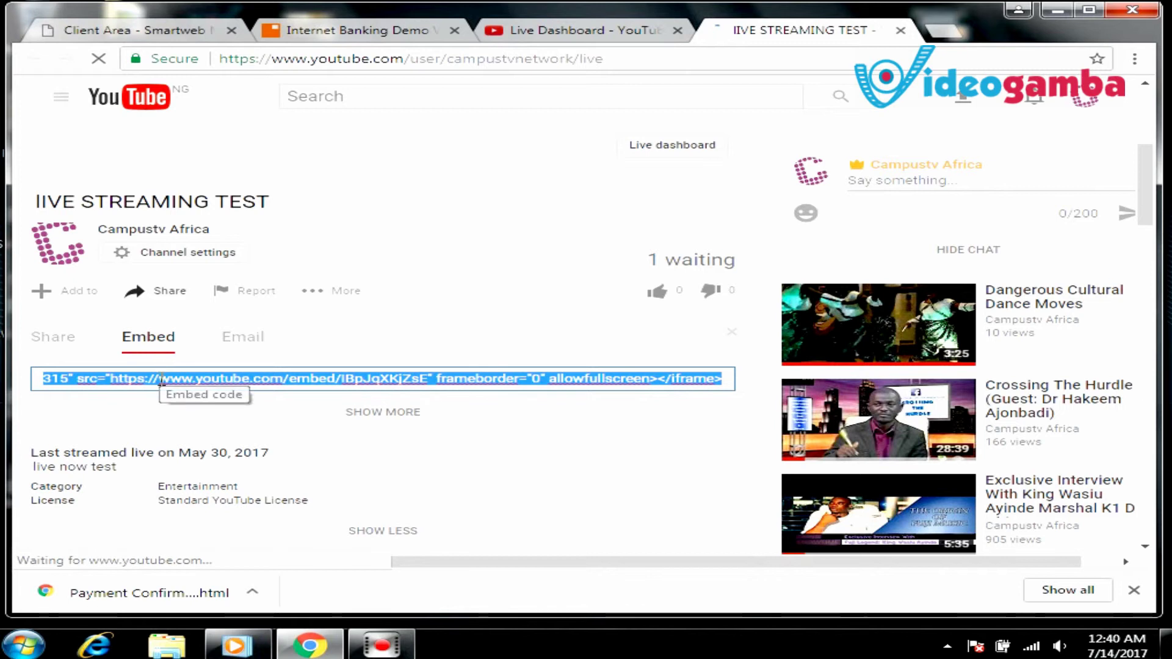
right_click(162, 381)
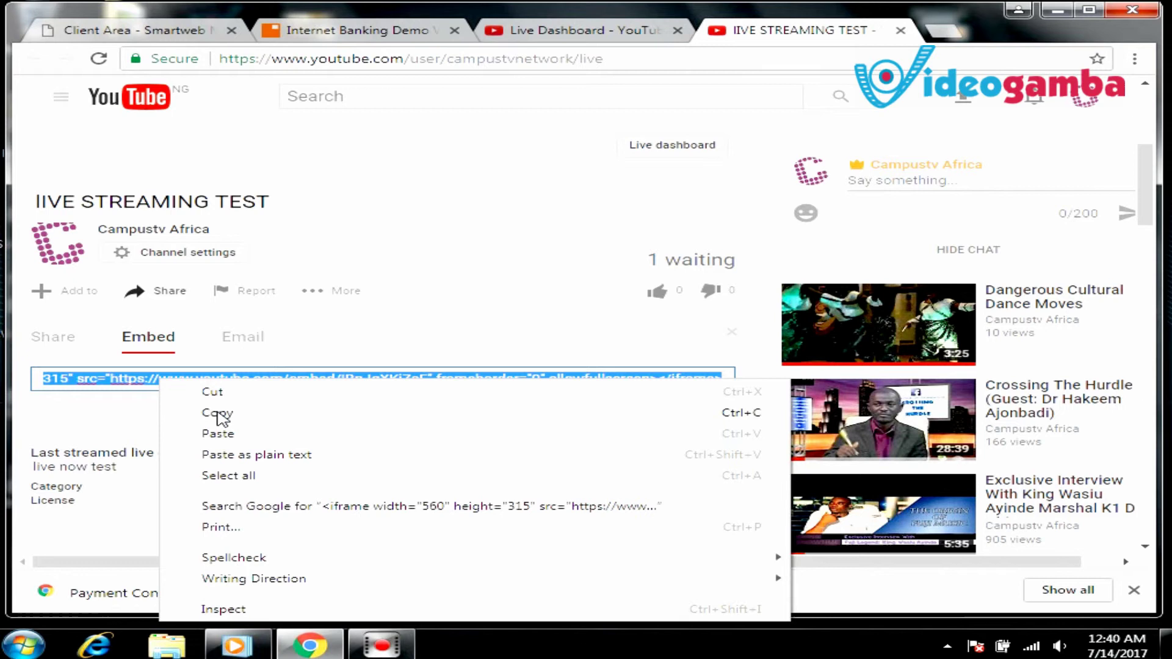
left_click(218, 413)
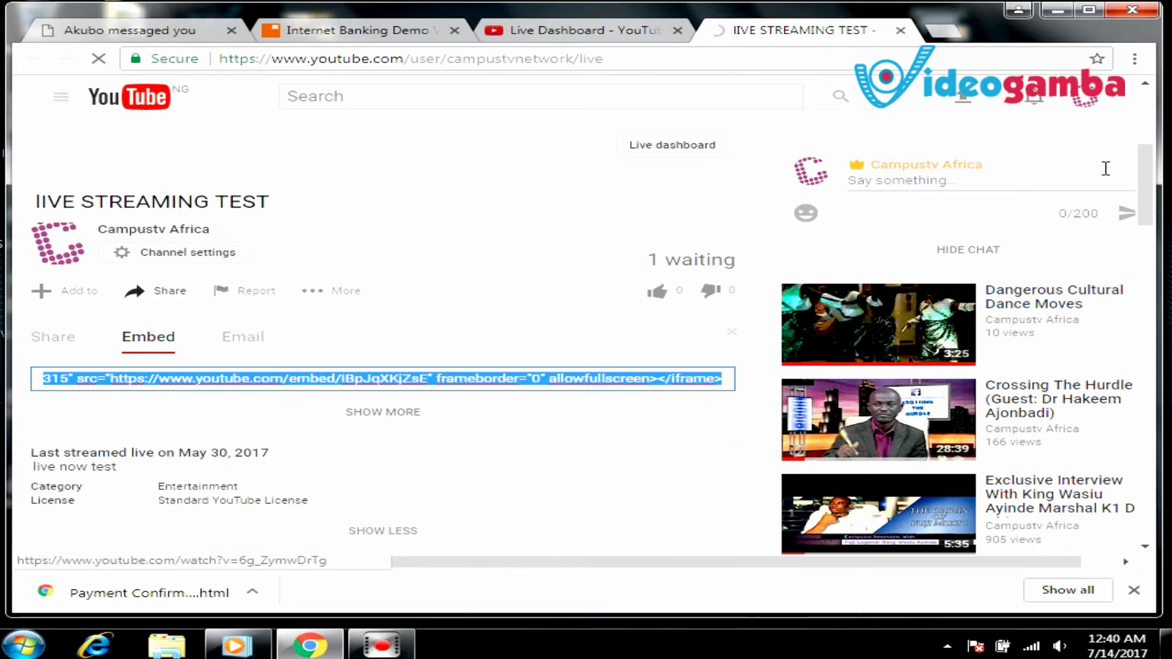
left_click_drag(1155, 177, 1150, 129)
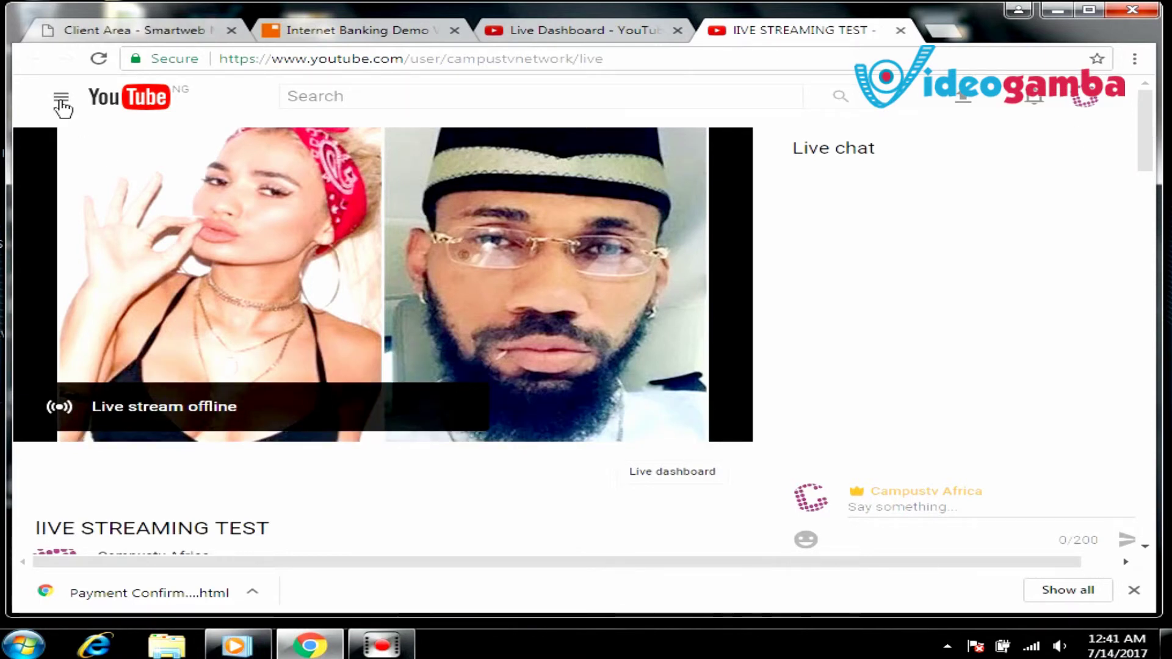
left_click(1056, 11)
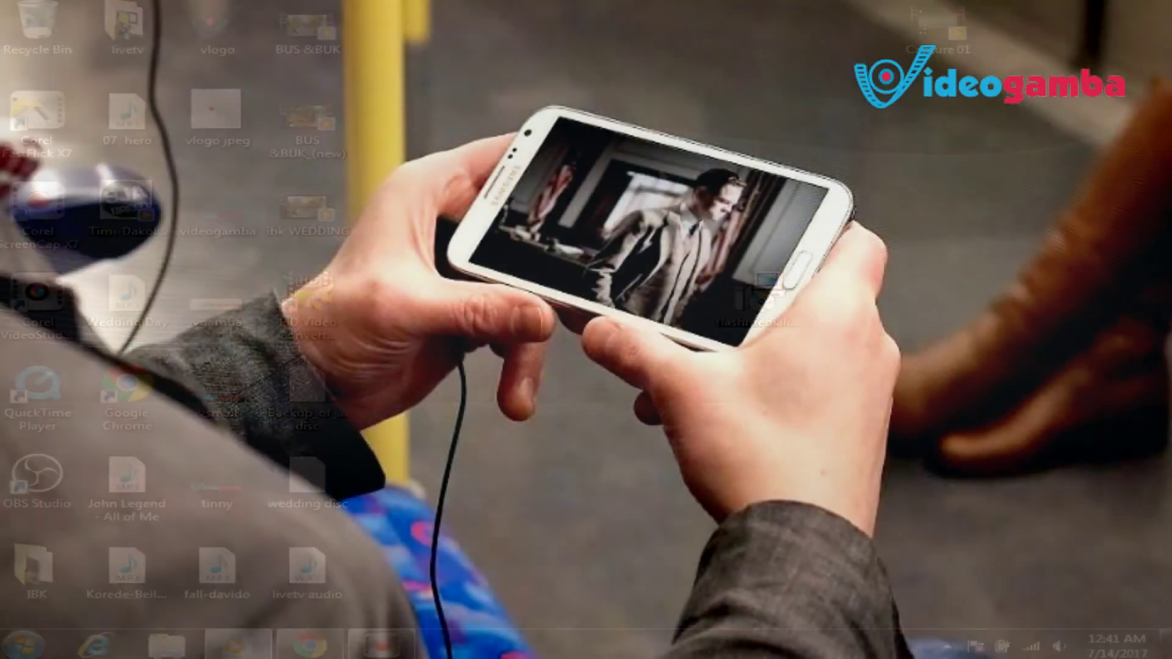